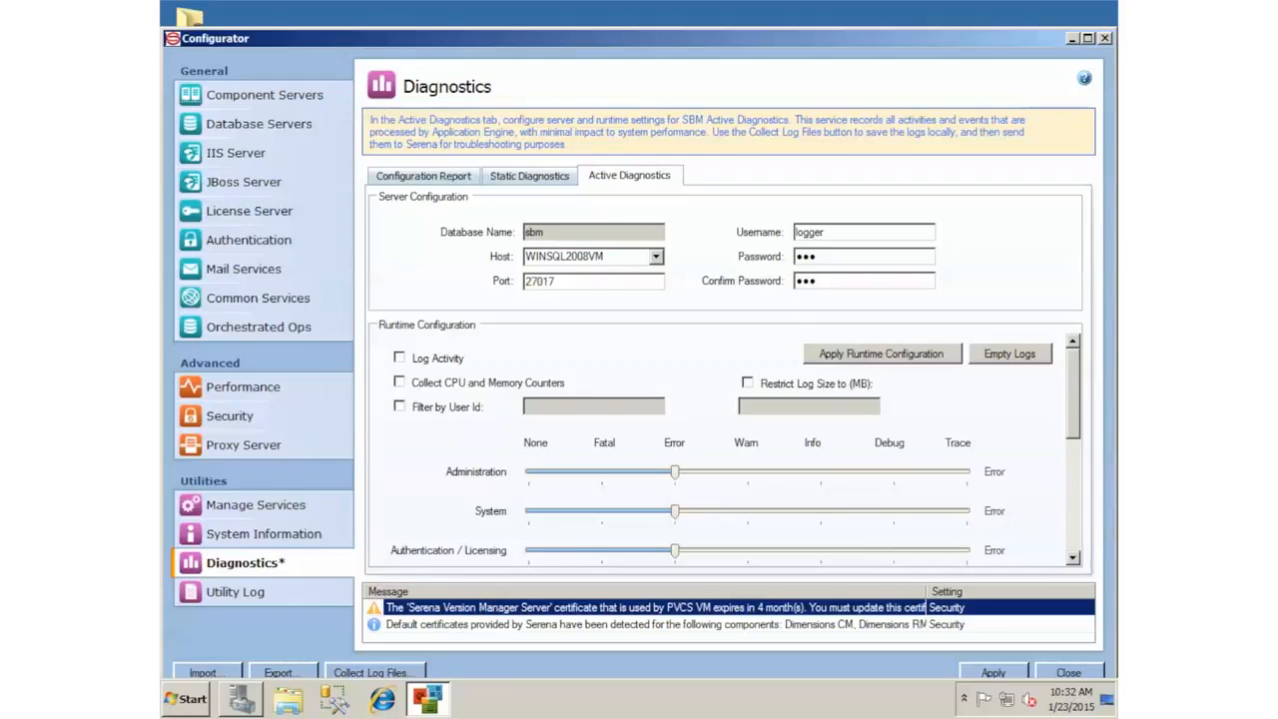
Check the status of the SBM Active Diagnostics service among the managed services and return to the Active Diagnostics settings
left_click(259, 504)
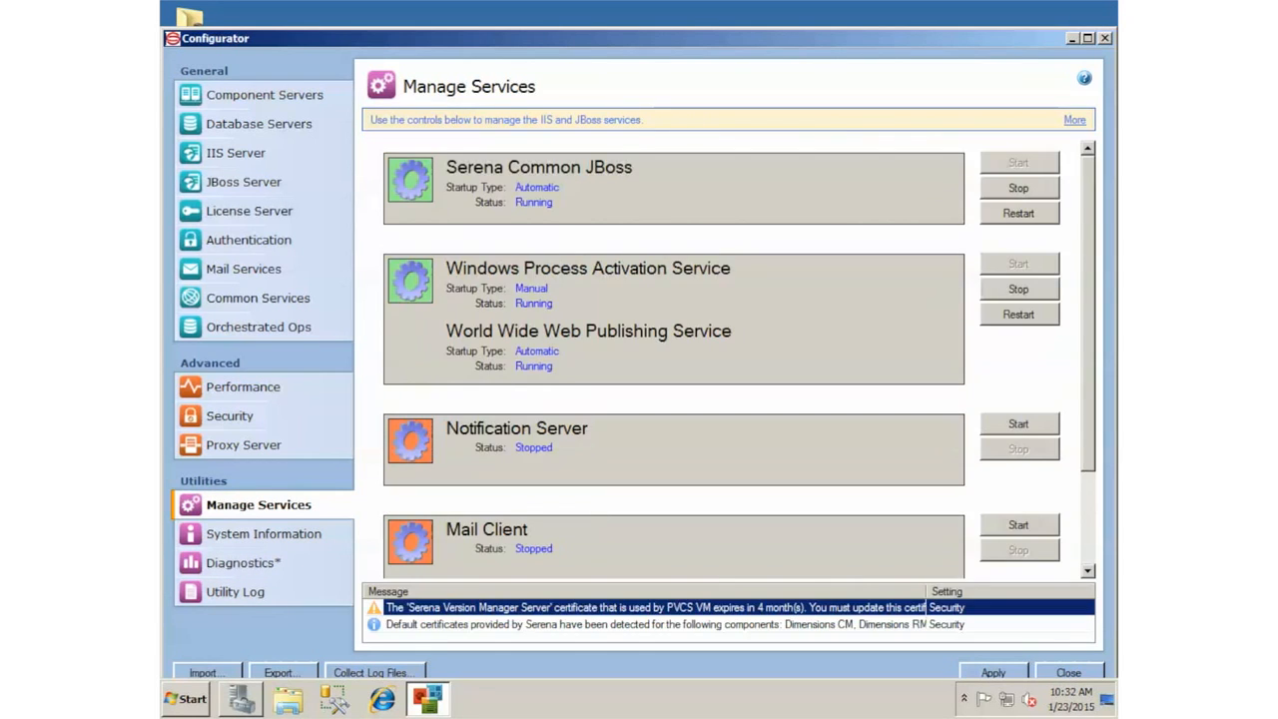
scroll(674, 359, "down", 2)
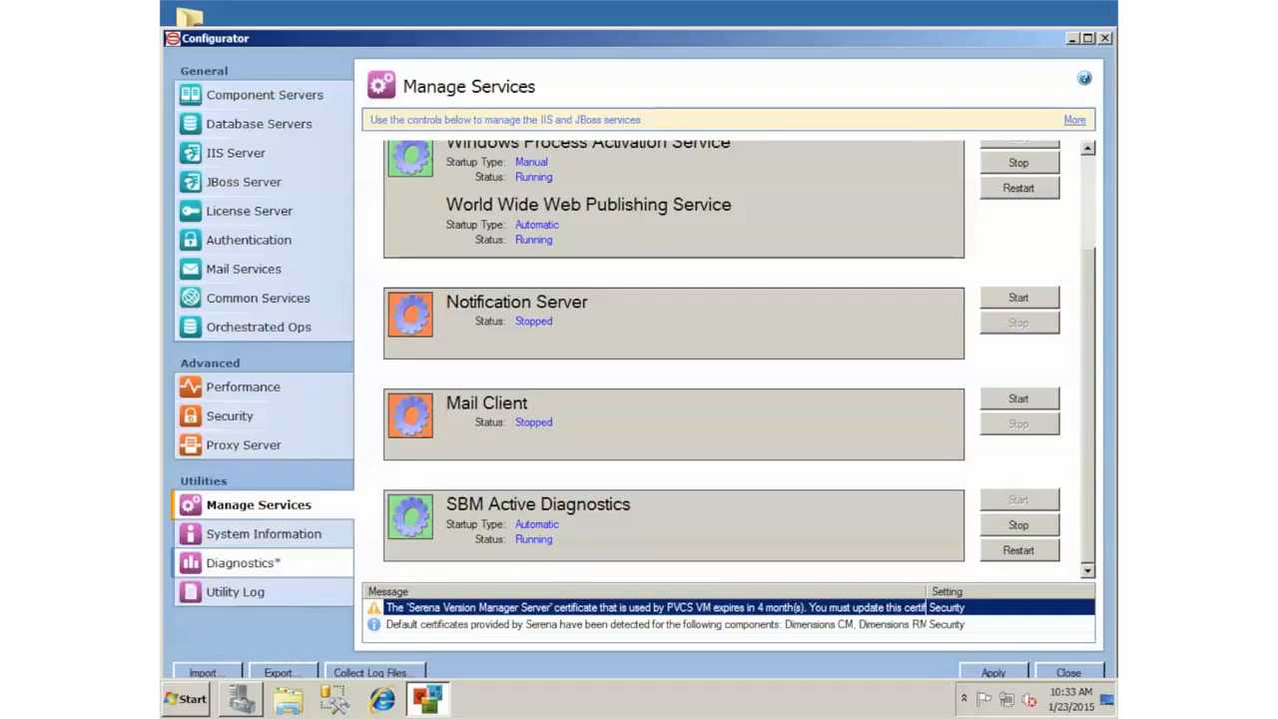
left_click(243, 562)
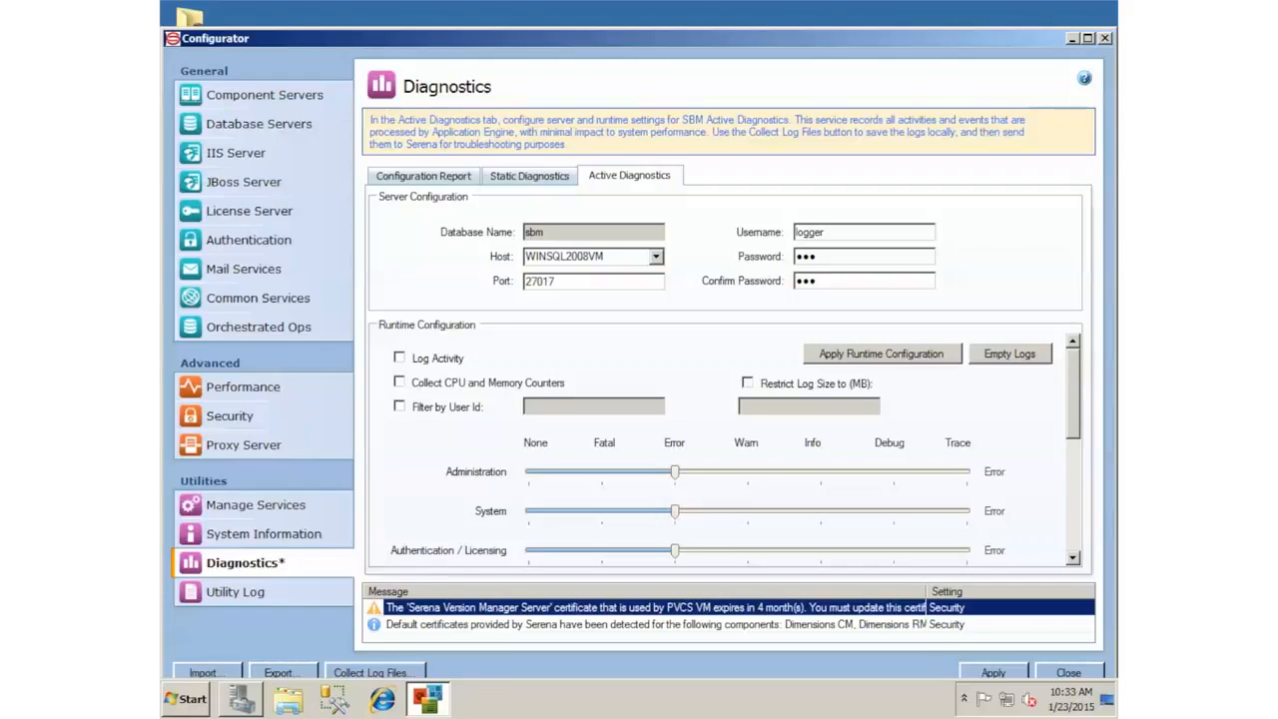
Enable activity logging and collection of CPU and memory counters, and restrict the log size to 2000 MB
left_click(400, 357)
left_click(399, 382)
left_click(748, 382)
left_click(766, 406)
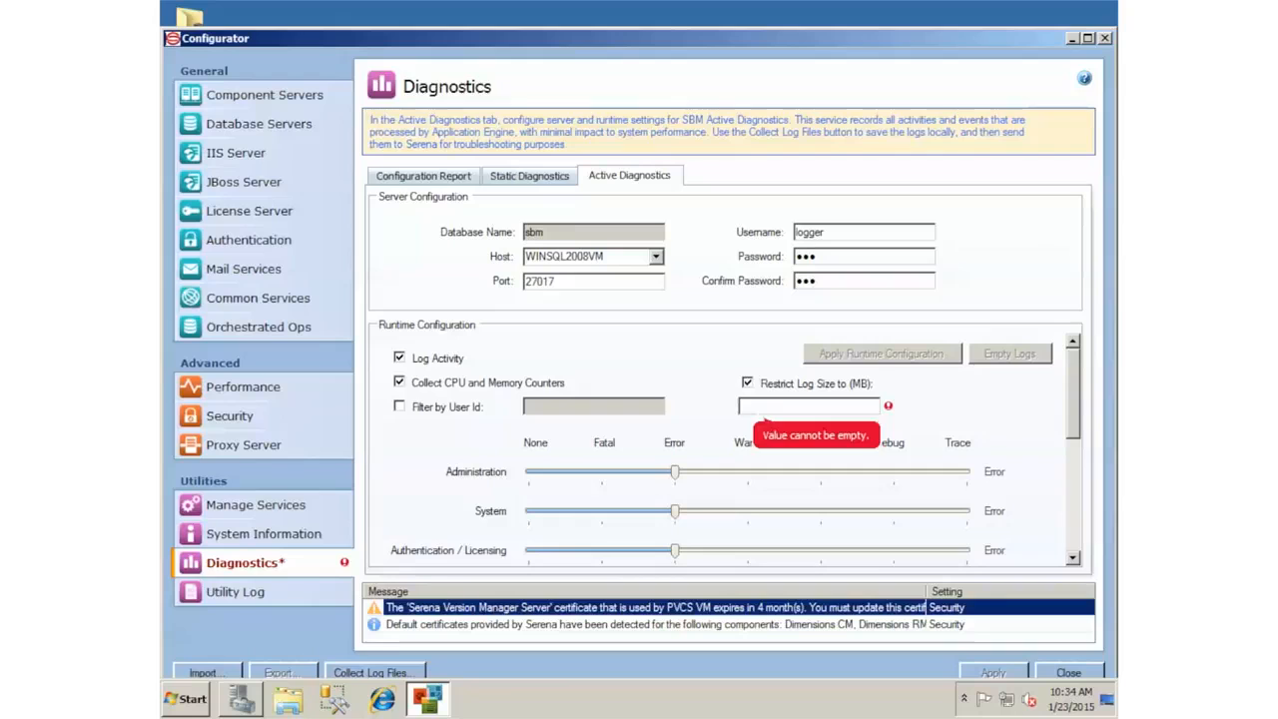
type("1000")
double_click(755, 406)
type("2000")
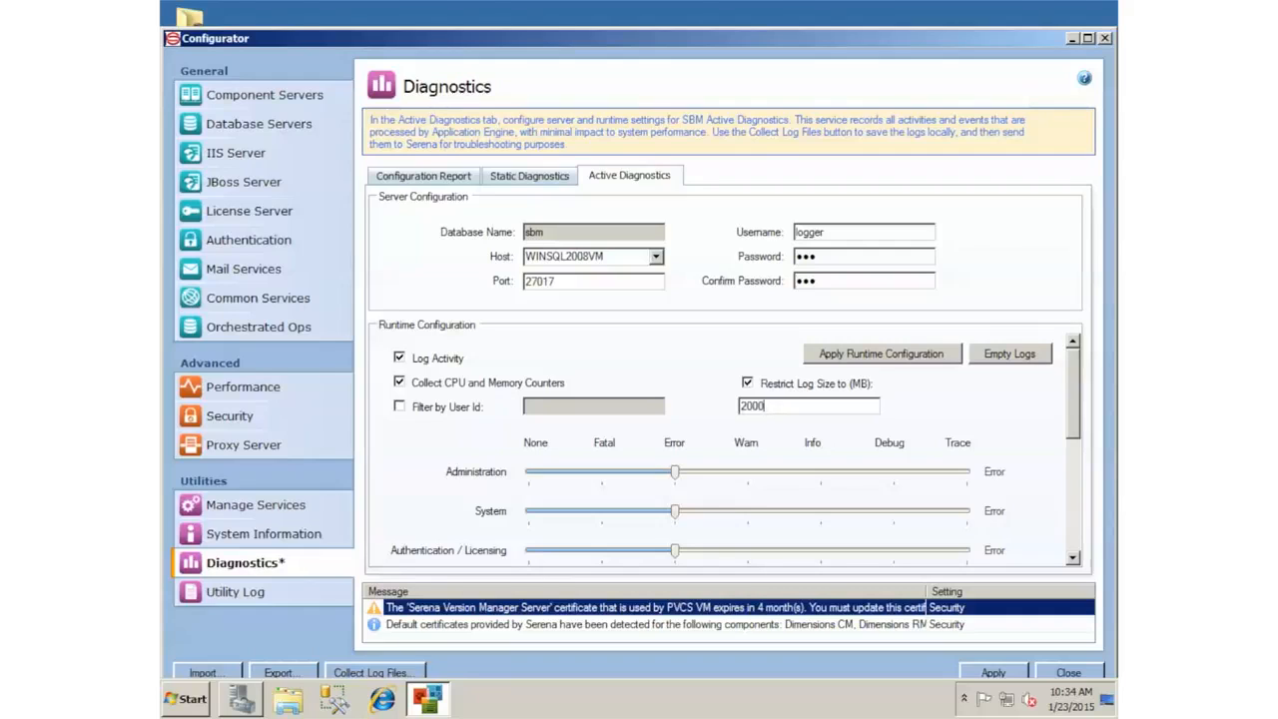
Set the System context's logging level to Info and apply the runtime configuration, accepting that the log data is emptied
scroll(735, 448, "down", 1)
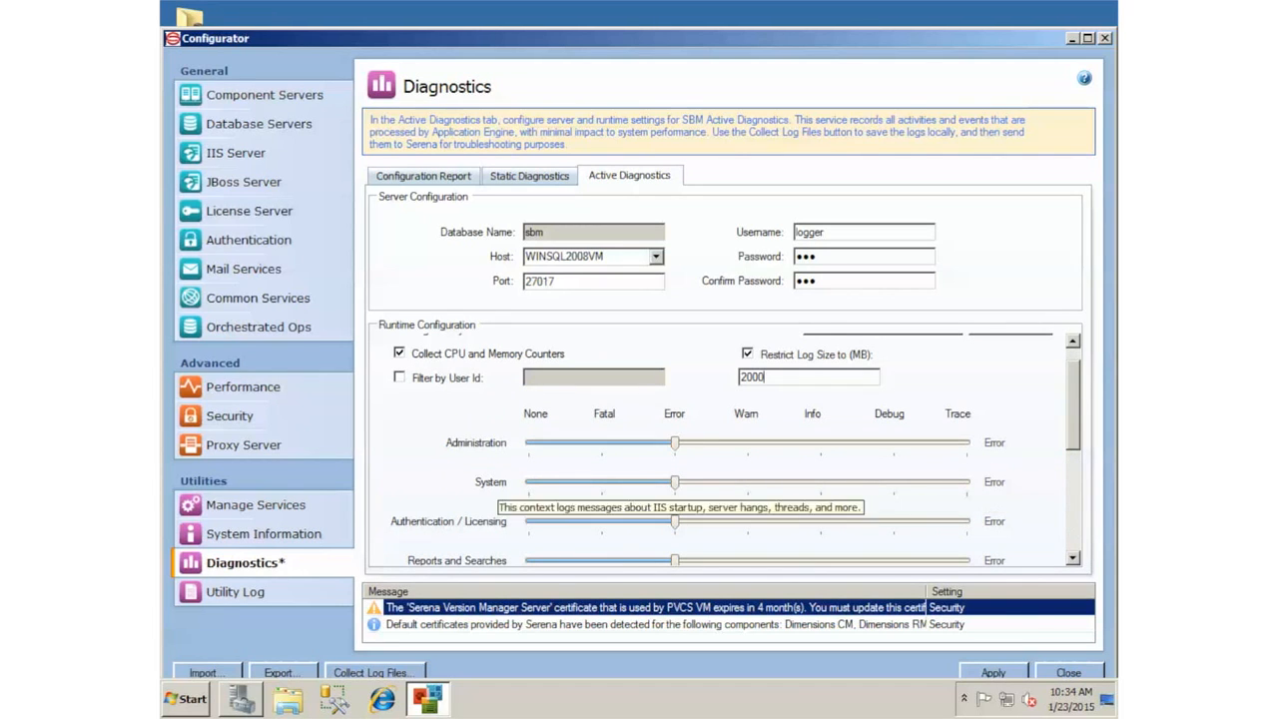
left_click_drag(675, 482, 820, 482)
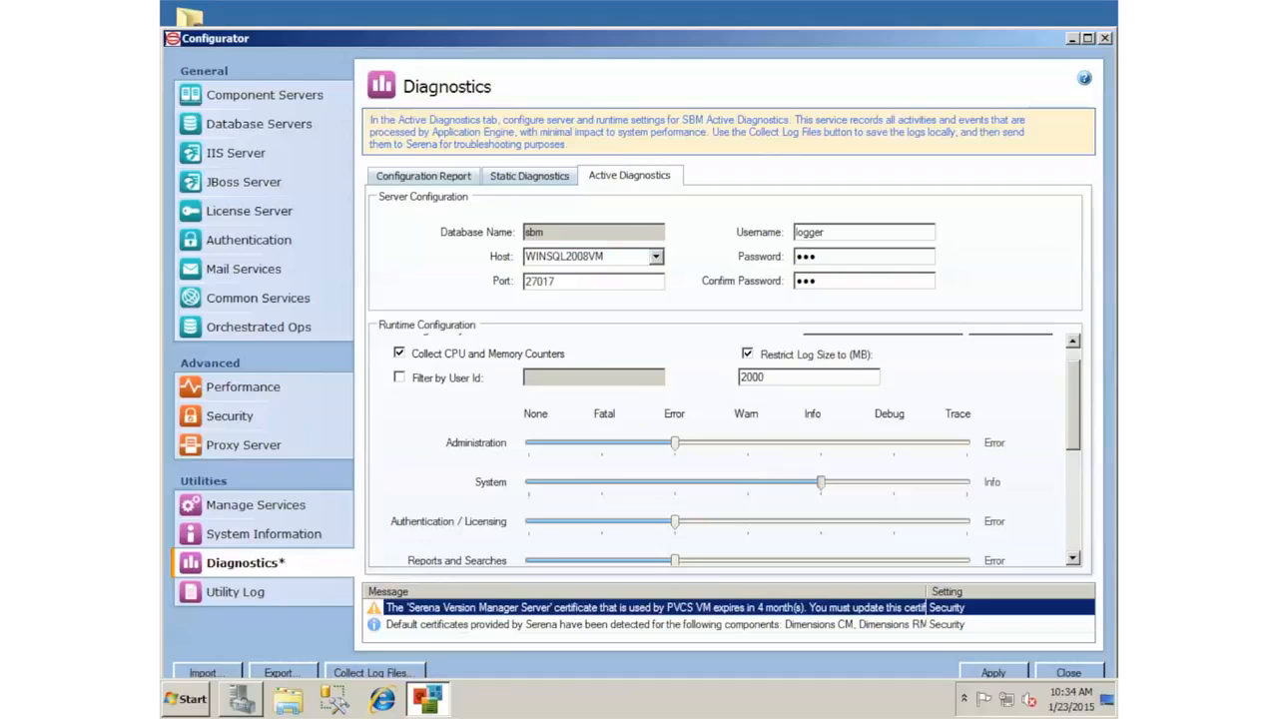
scroll(722, 449, "up", 1)
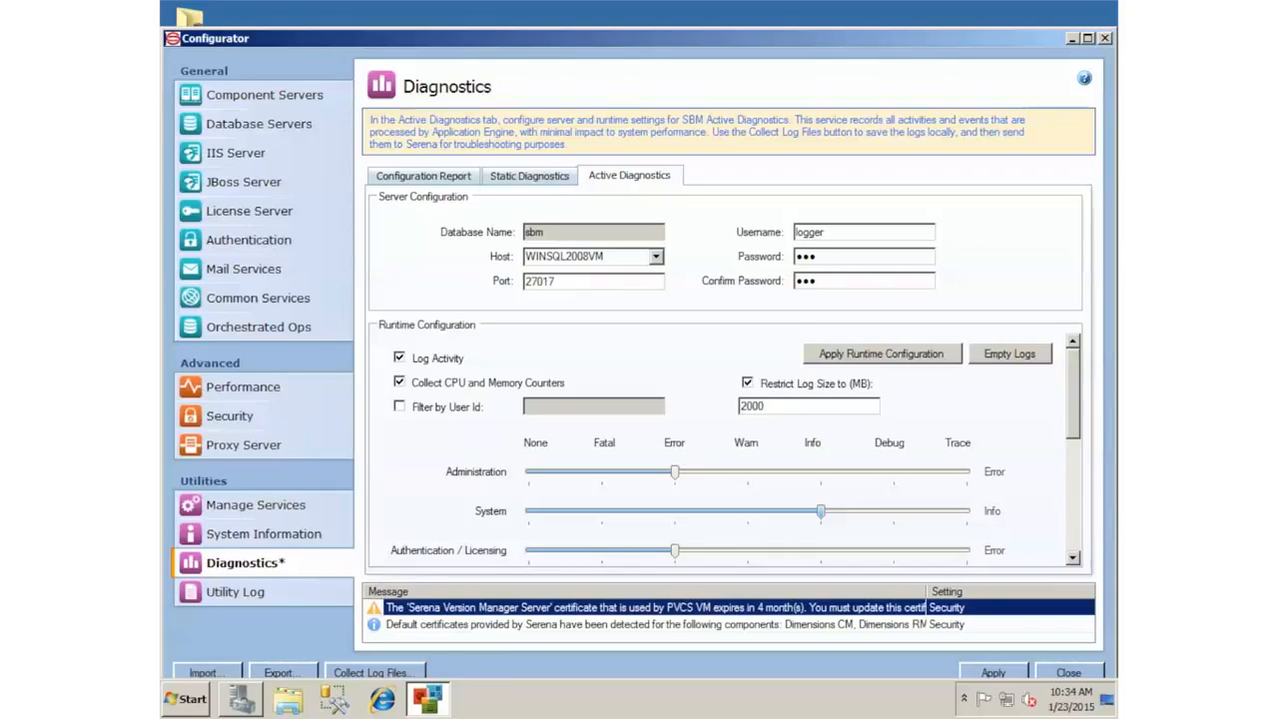
left_click(882, 353)
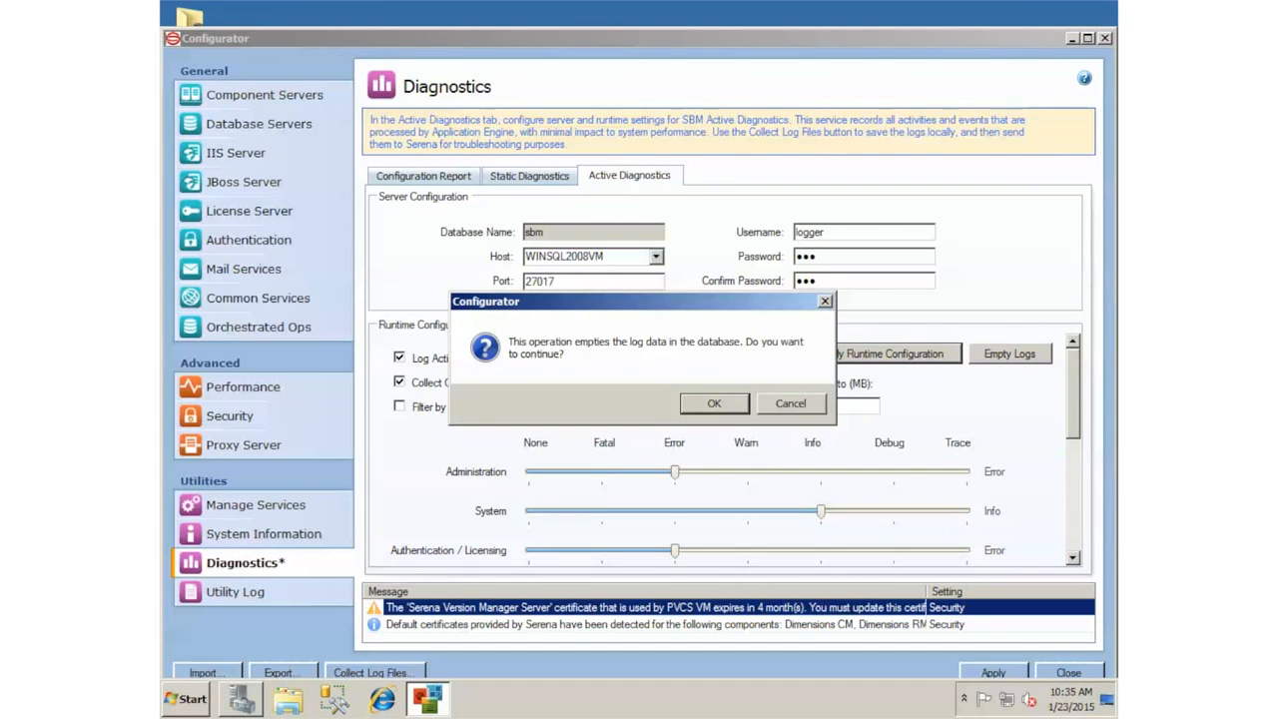
key("Return")
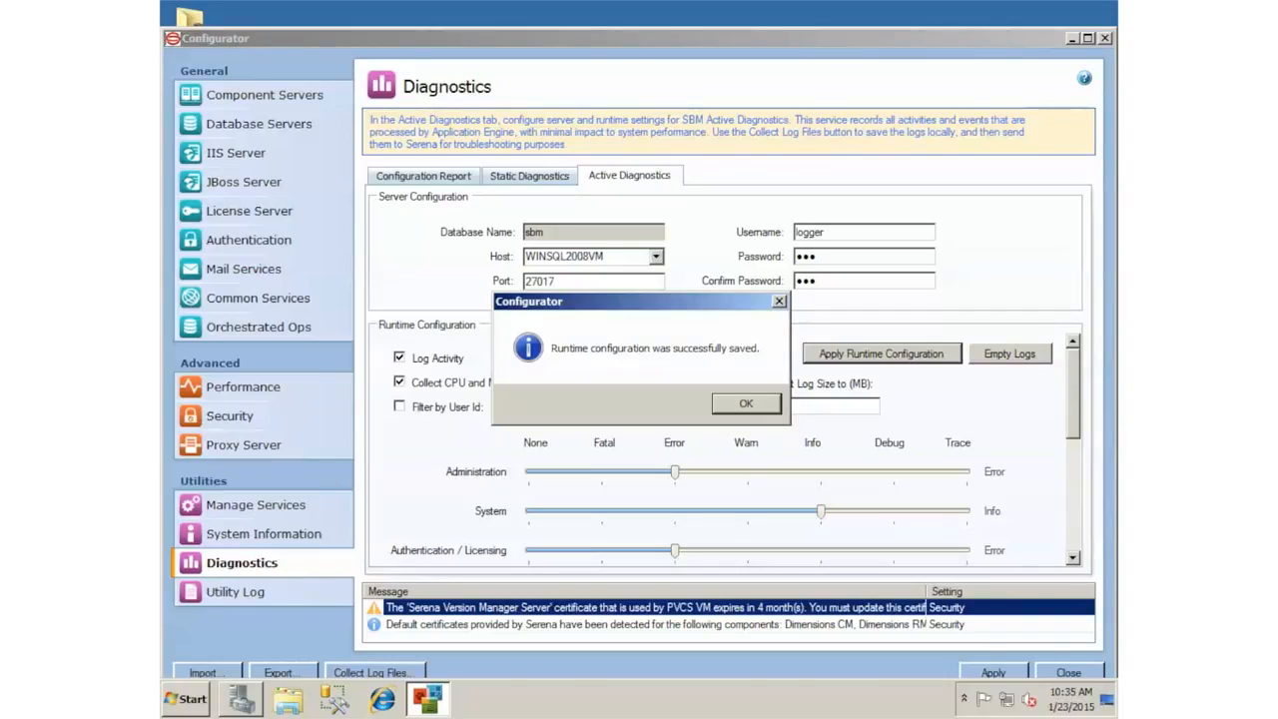
key("Return")
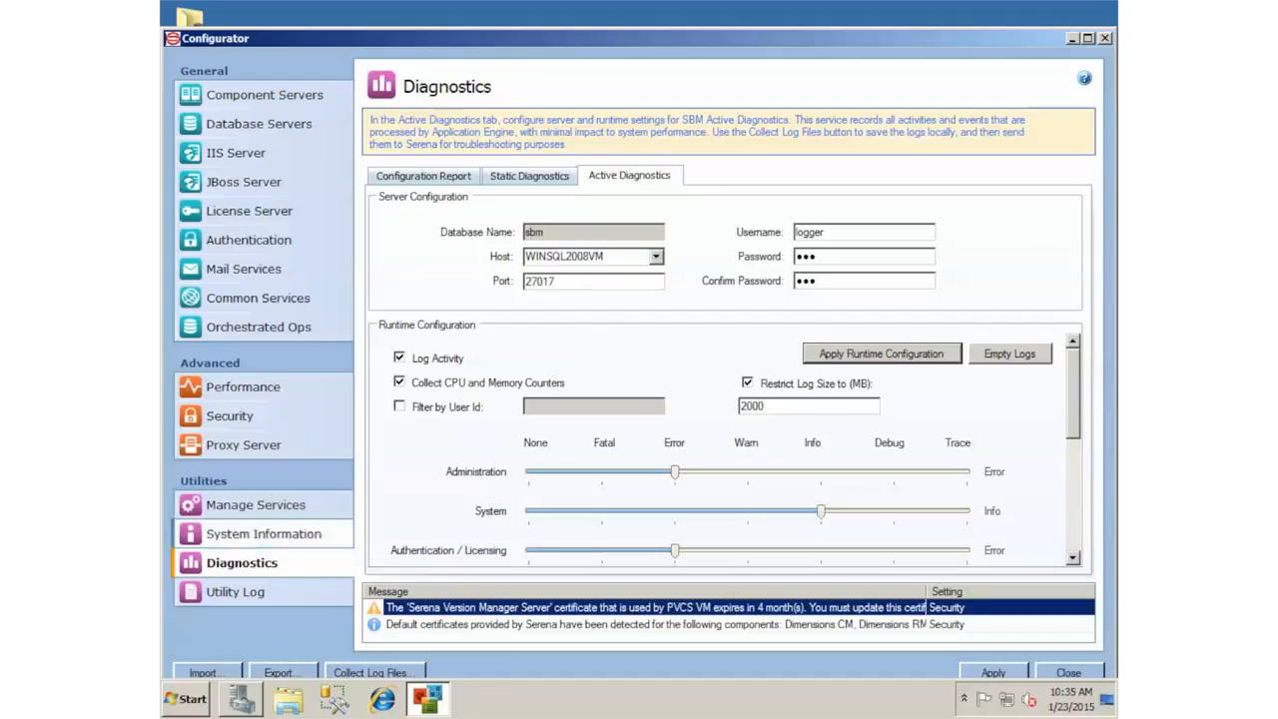
Review the startup types and statuses of the managed services, including SBM Active Diagnostics
left_click(257, 505)
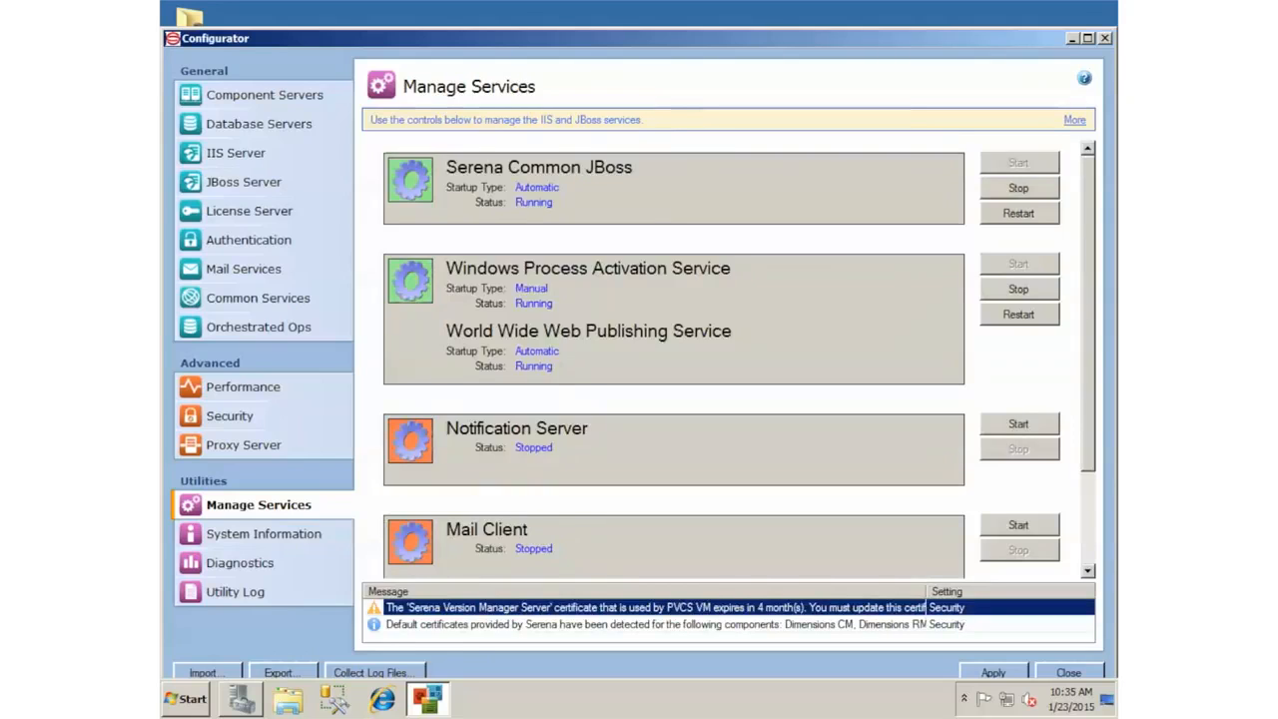
scroll(674, 360, "down", 3)
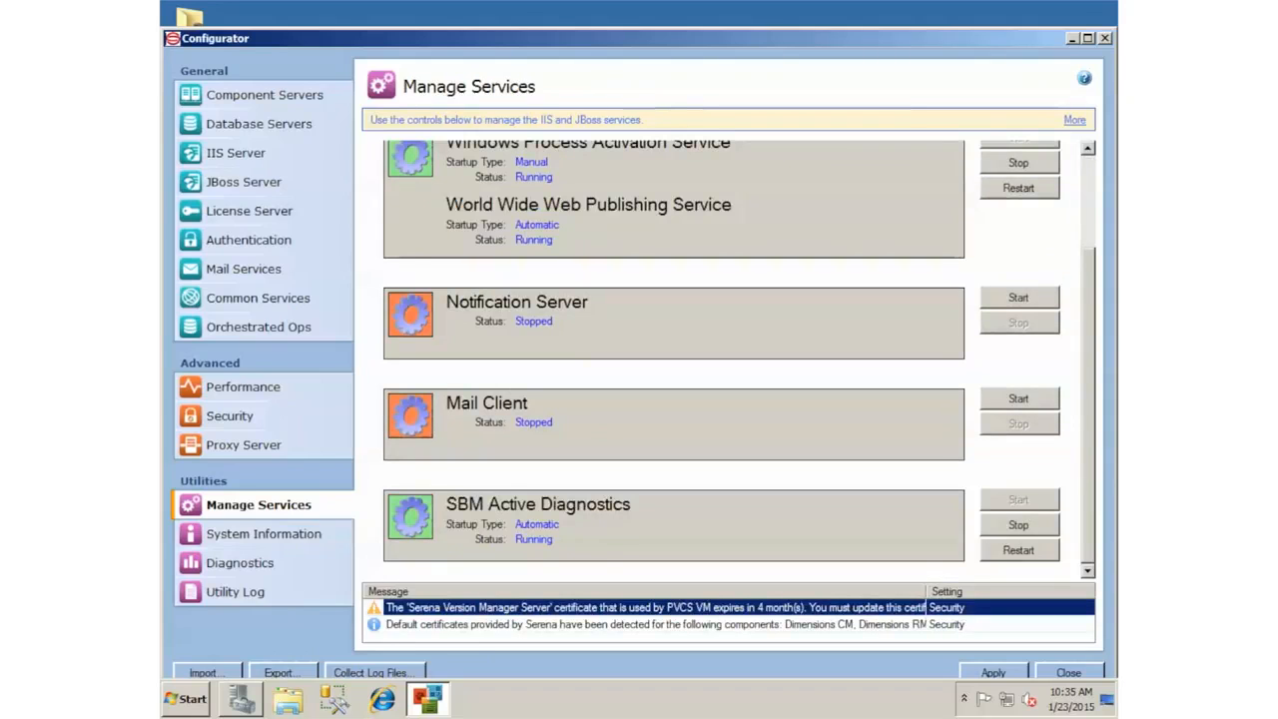
scroll(673, 360, "up", 3)
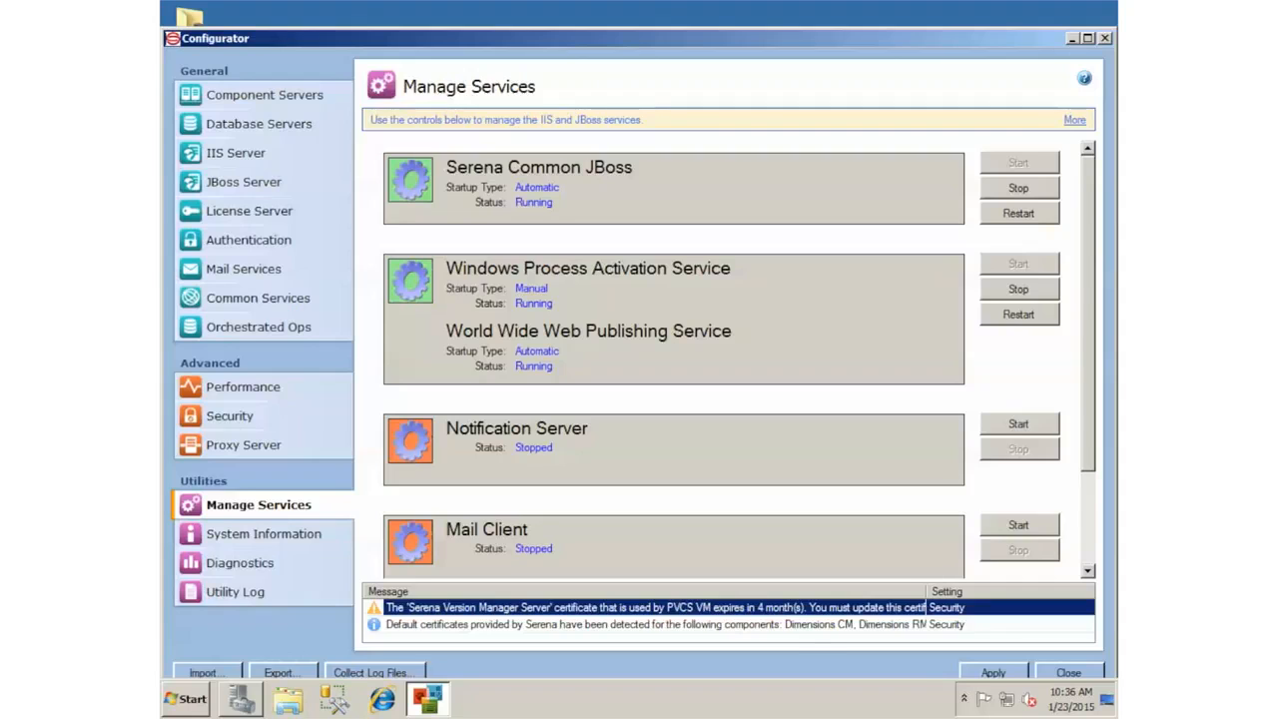
Switch to Windows Task Manager, examine system performance and compare the two w3wp.exe worker processes, and close it
right_click(656, 693)
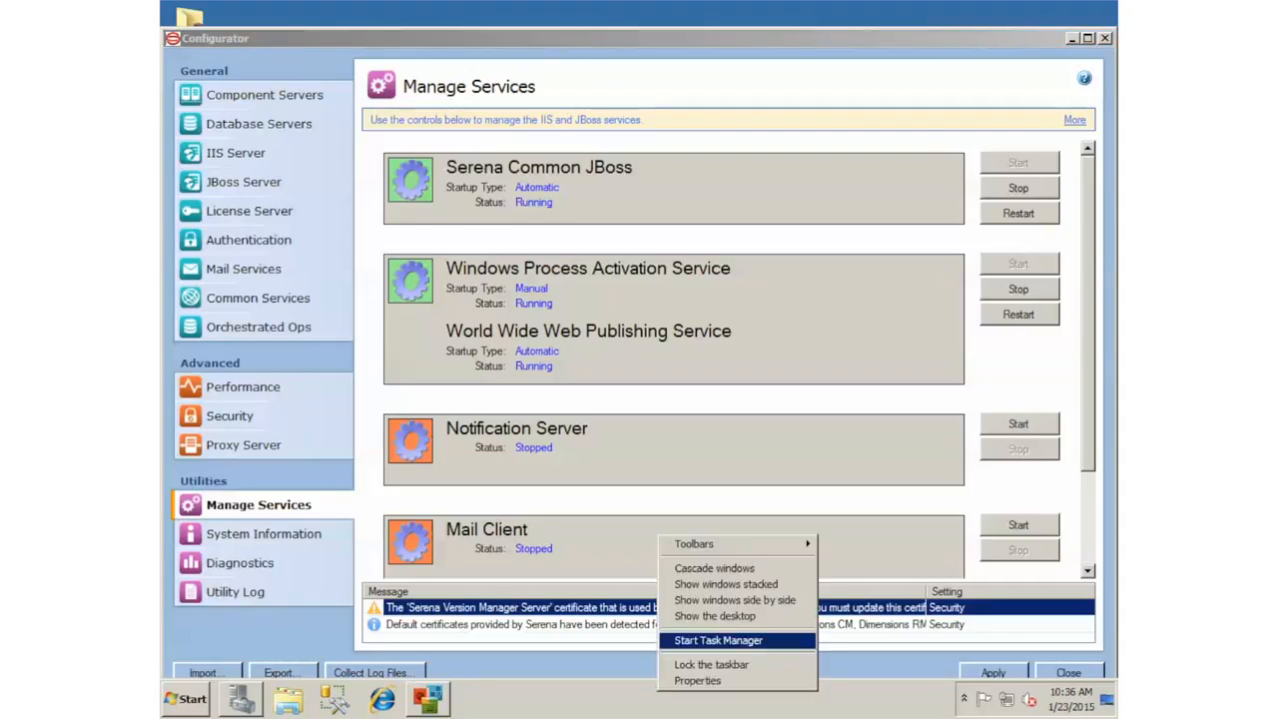
left_click(698, 639)
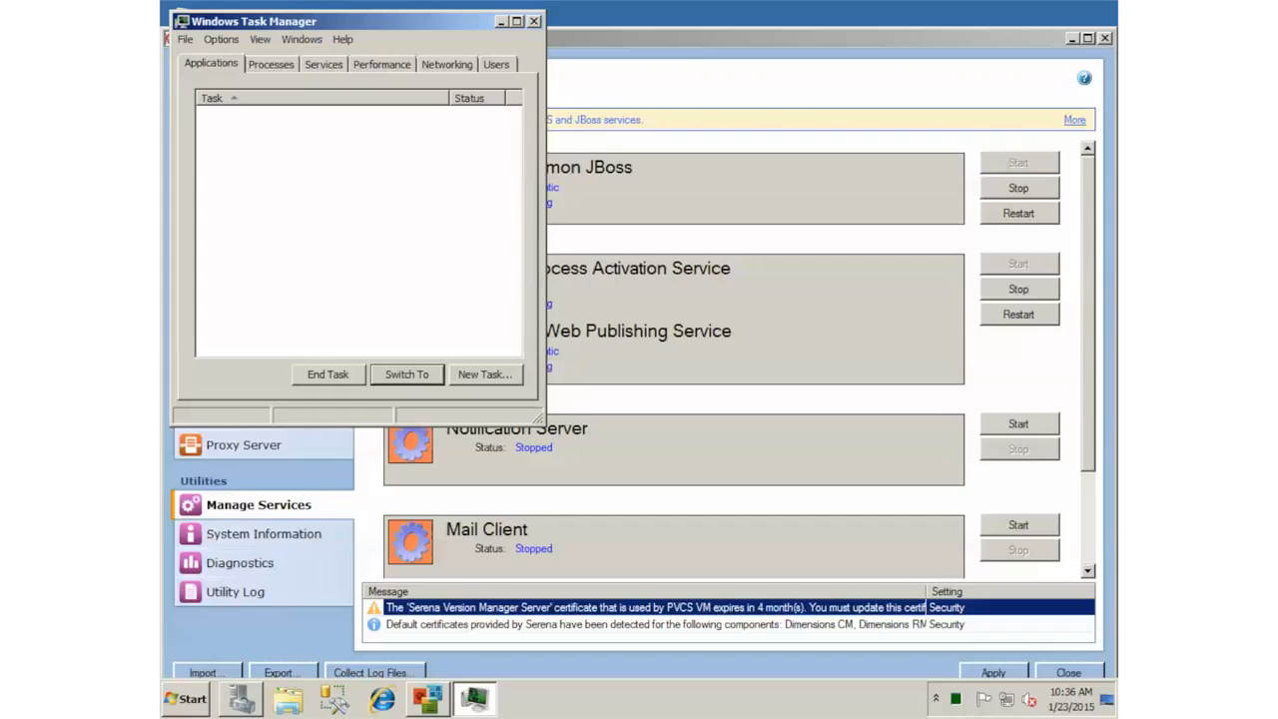
left_click(381, 64)
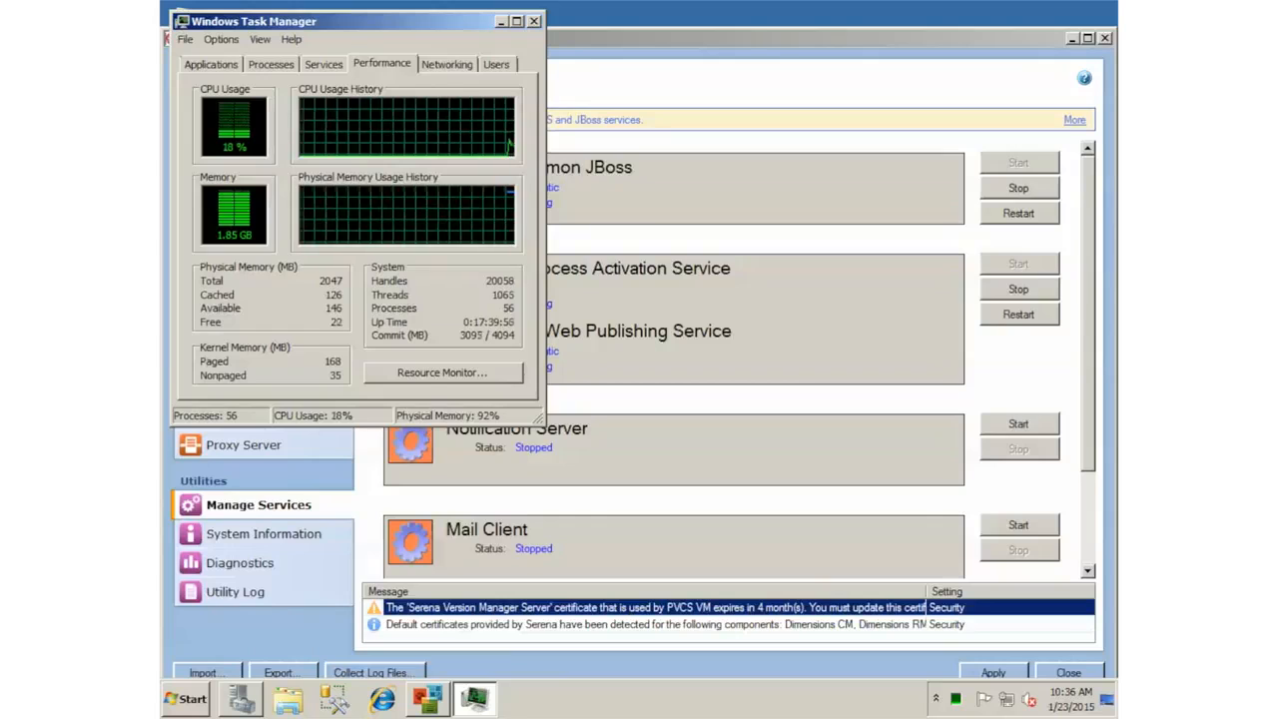
left_click(270, 64)
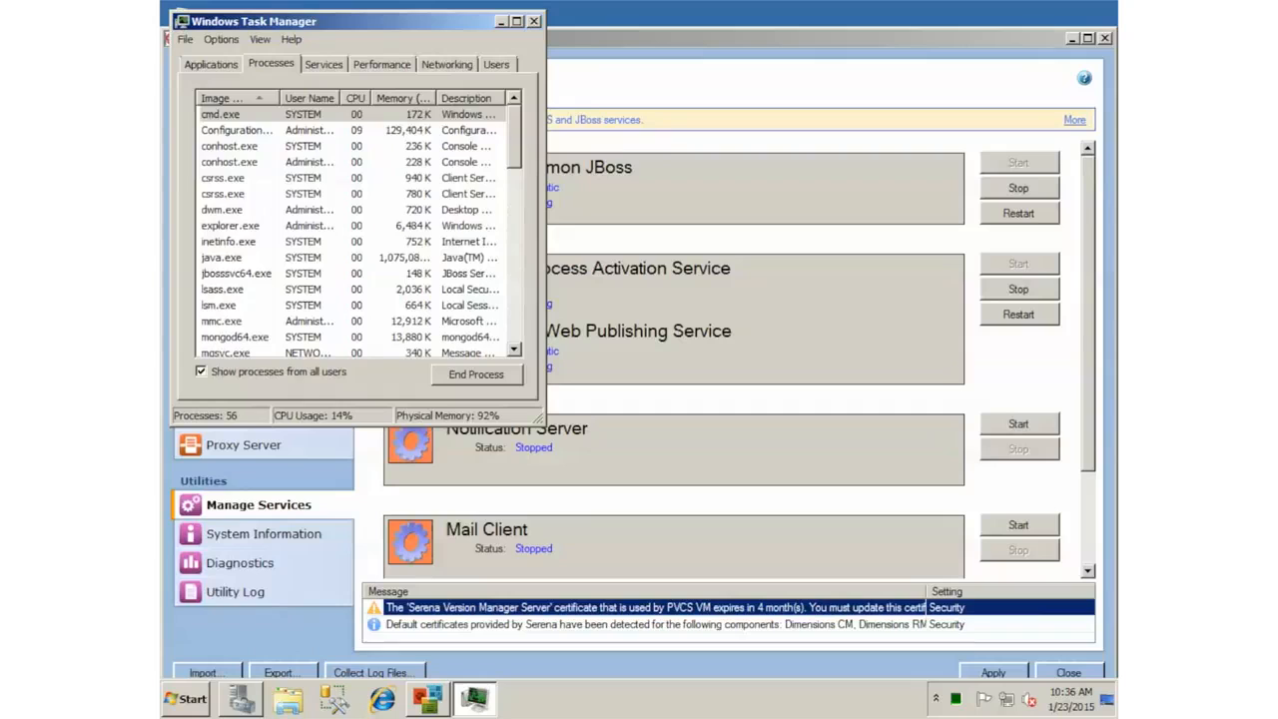
left_click(237, 98)
left_click(228, 162)
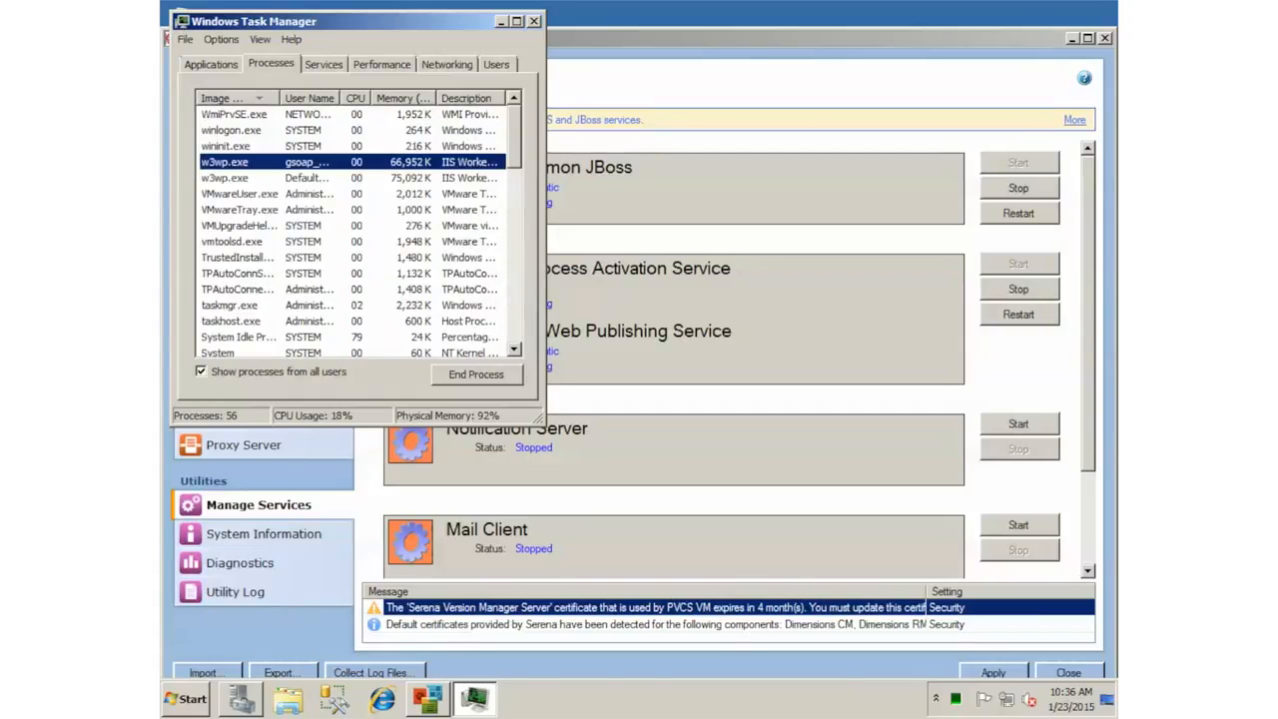
left_click(228, 178)
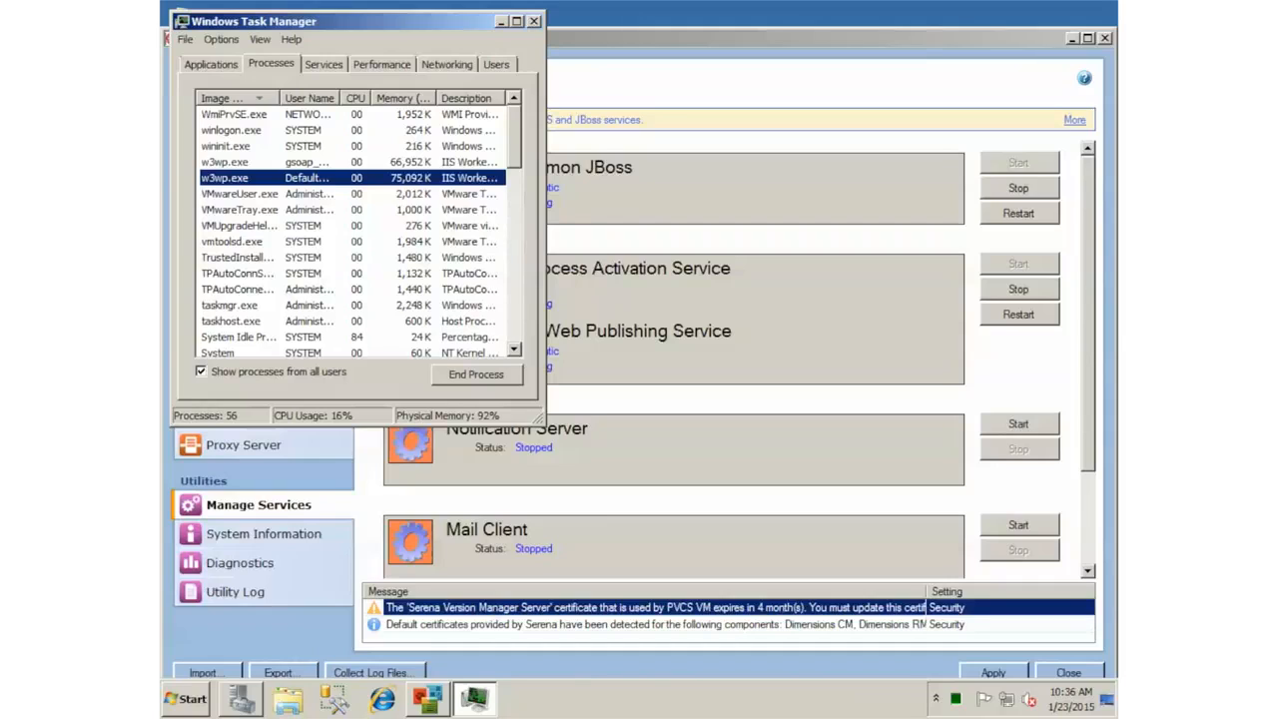
left_click(225, 162)
left_click(226, 178)
left_click(225, 162)
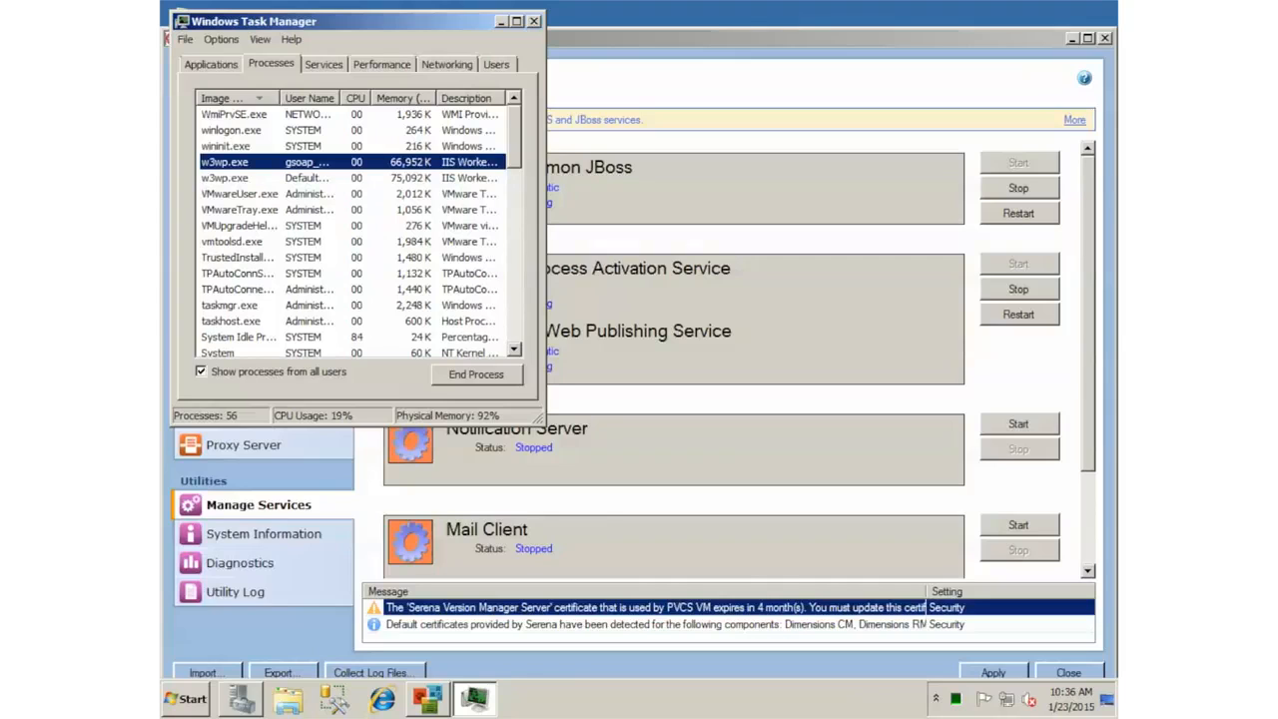
left_click(533, 21)
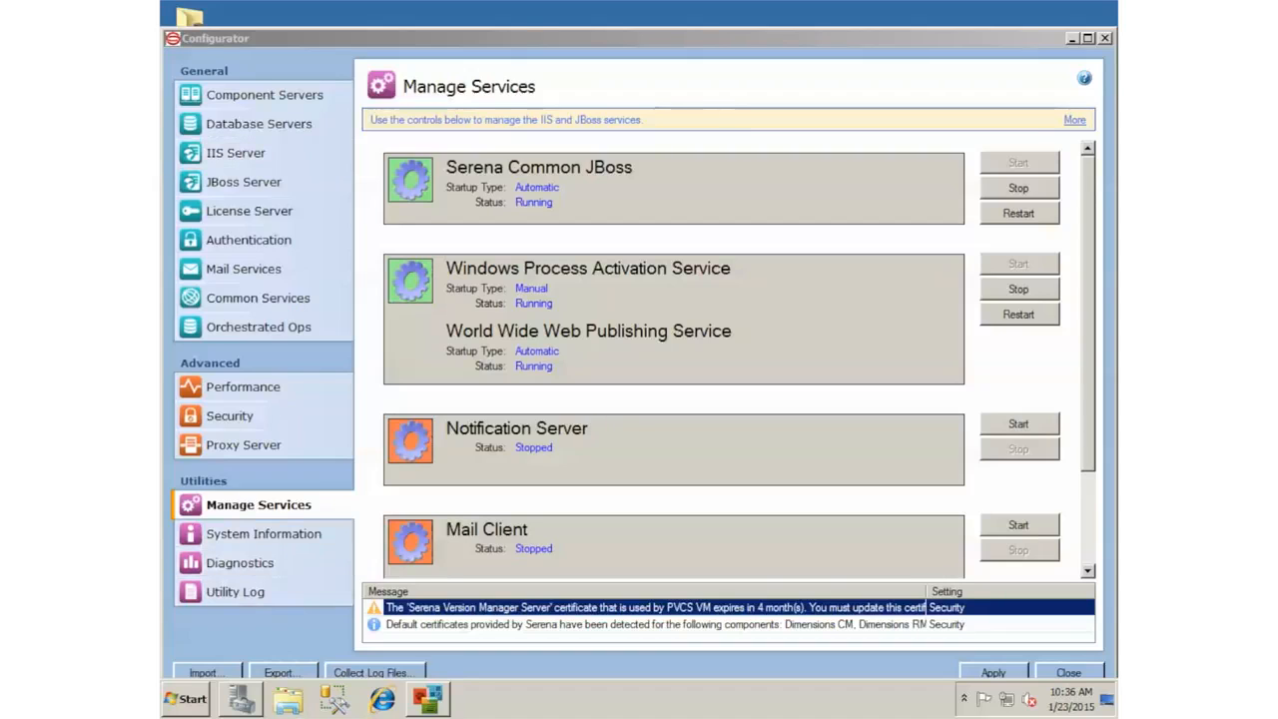
Collect the log files into the archive "log files 2015-01-23.zip" on the Desktop and dismiss the completion message
left_click(427, 698)
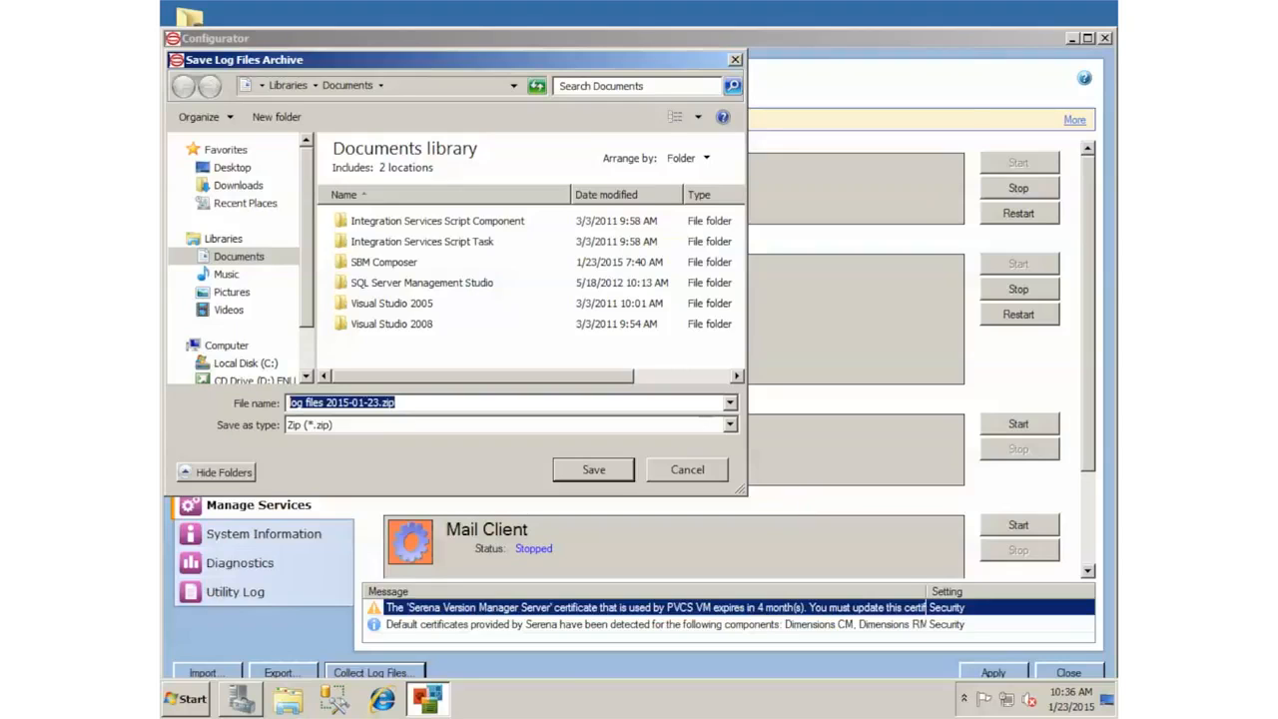
left_click(232, 168)
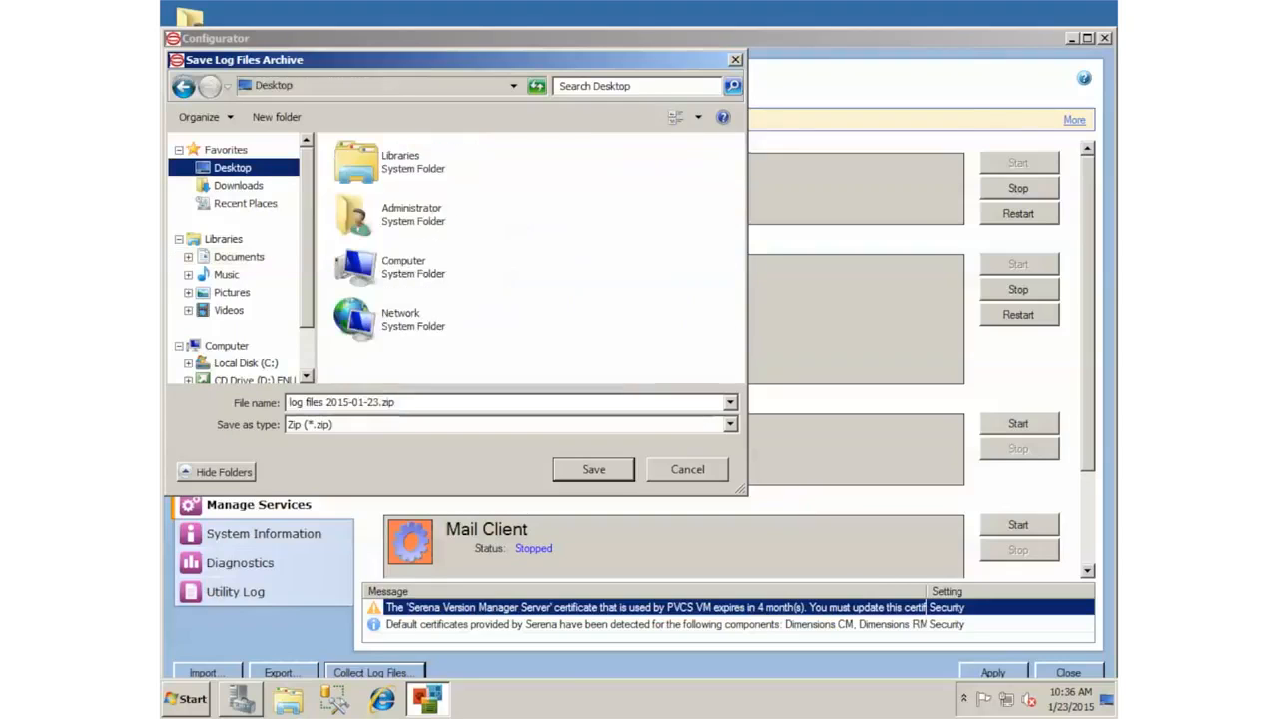
left_click(593, 469)
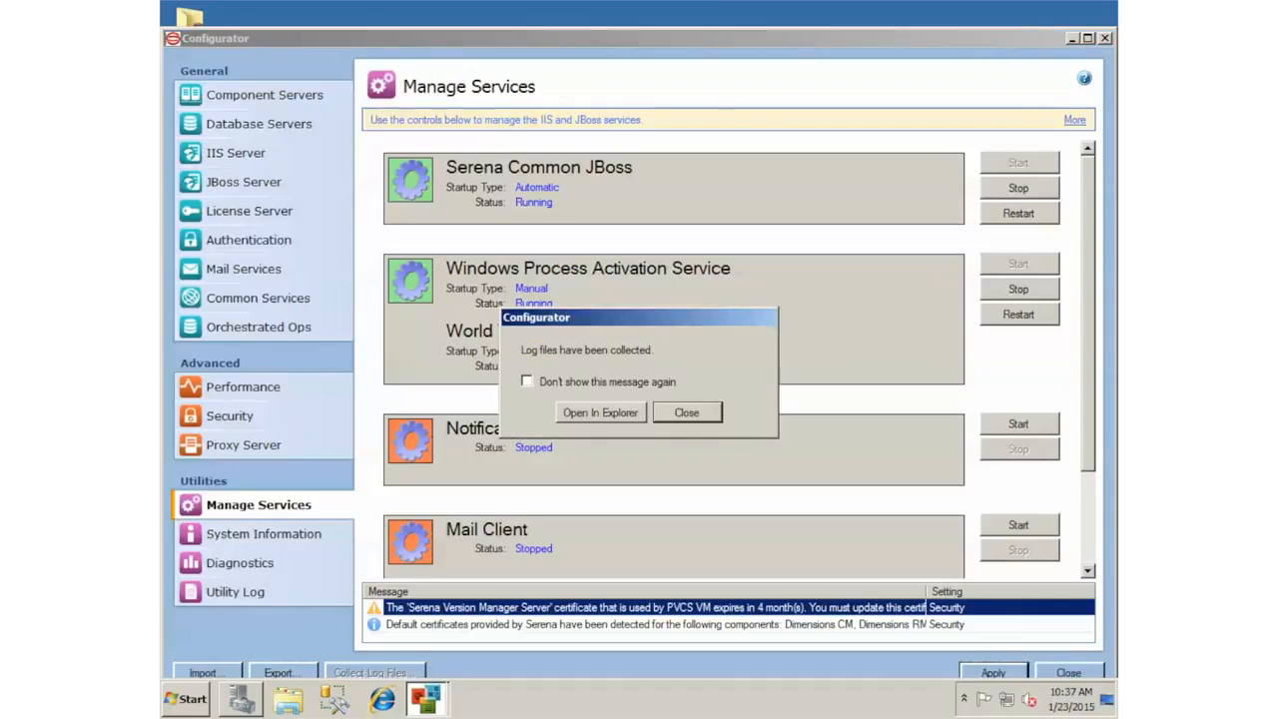
key("Return")
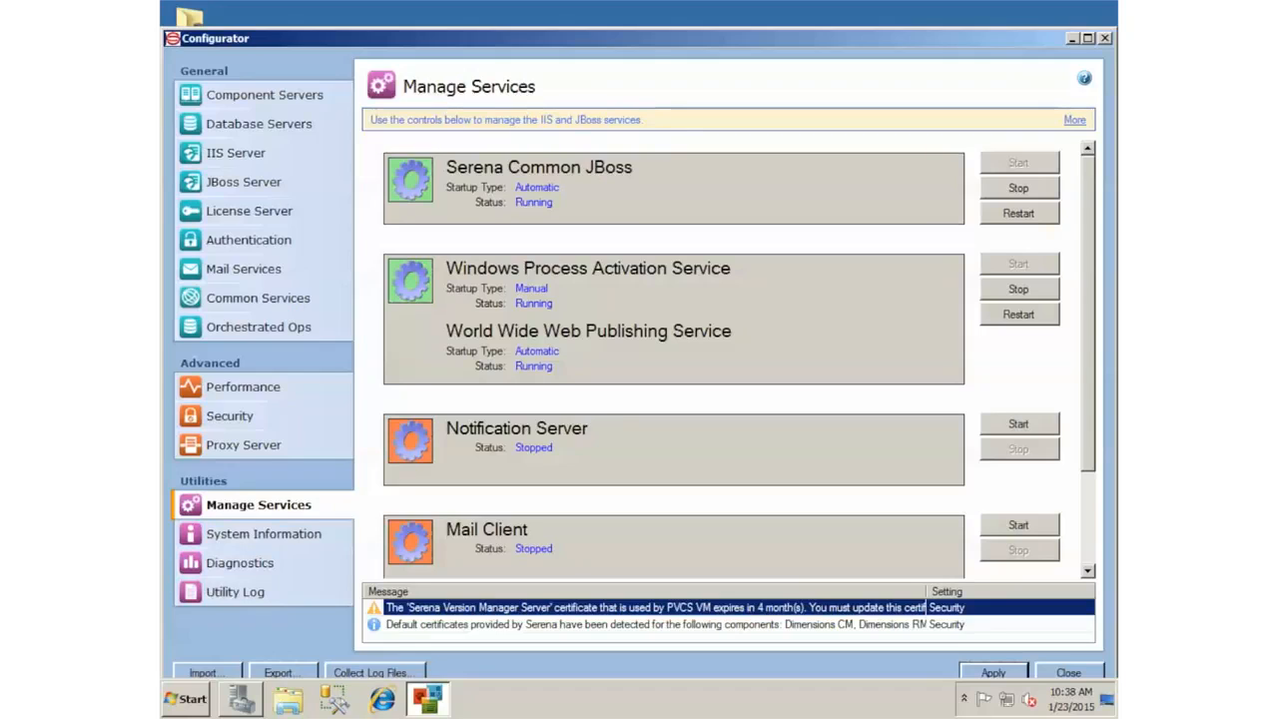
Locate the SBM Active Diagnostics service in the list of managed services
scroll(724, 359, "down", 2)
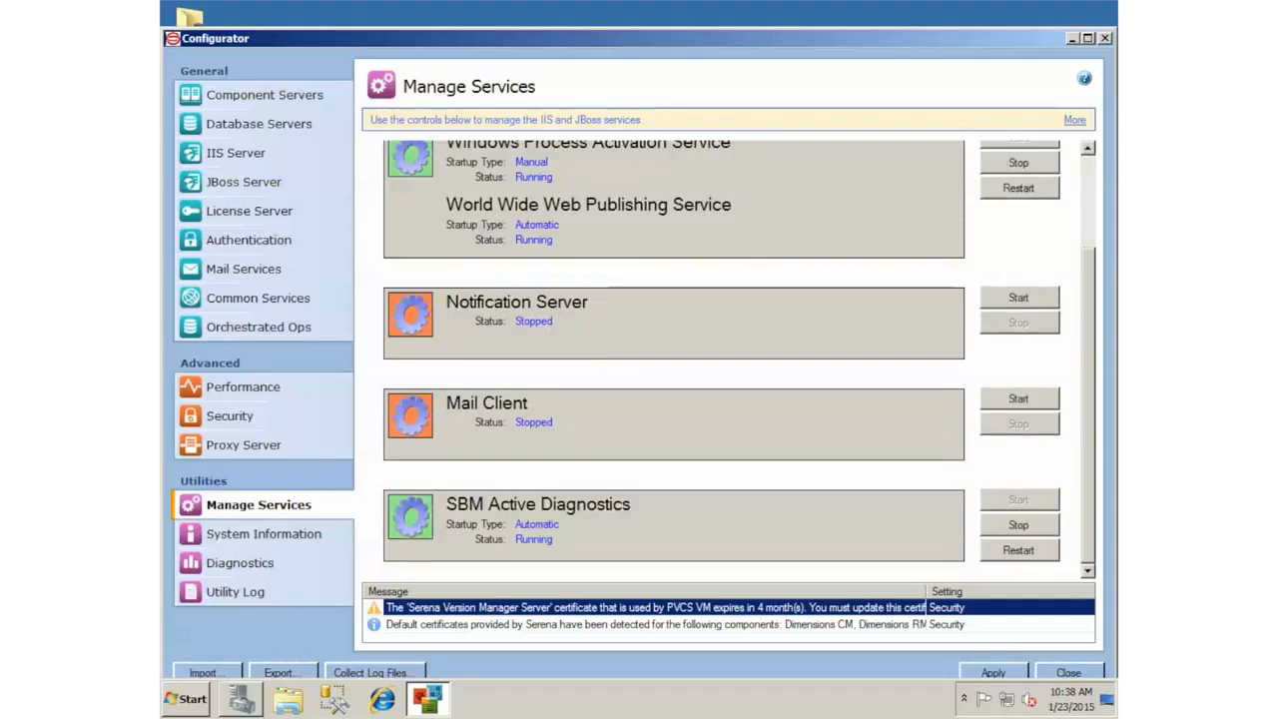